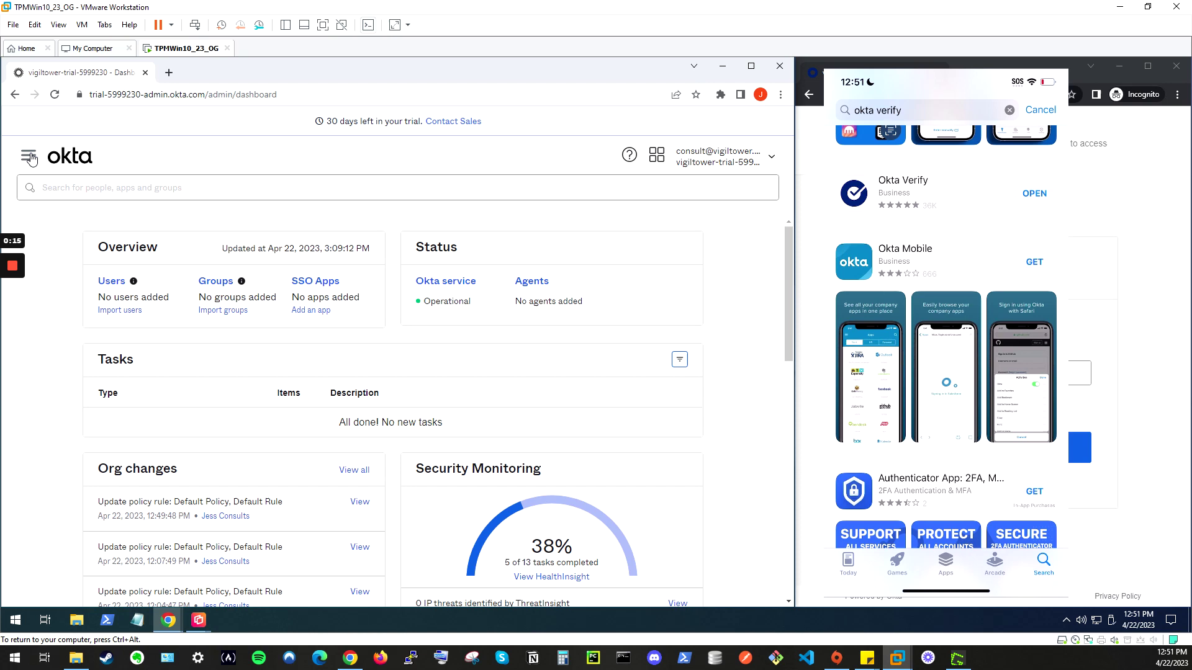
Navigate through Directory to the People page listing the org's two active users.
{"action": "left_click", "coordinate": [30, 156]}
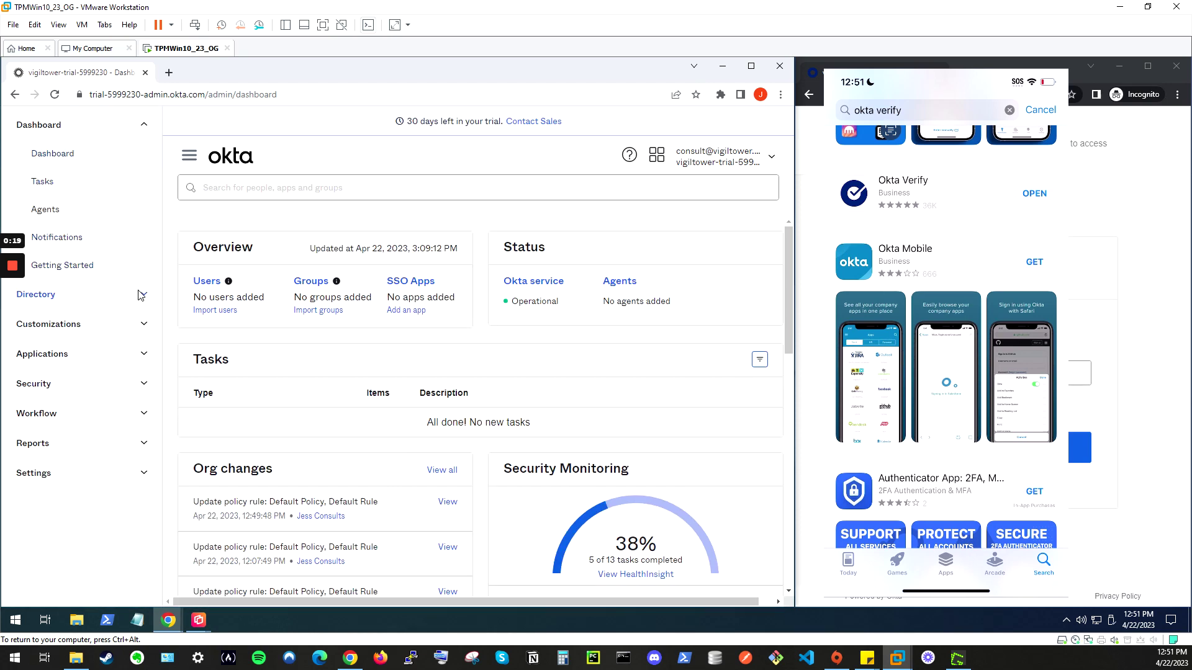
{"action": "left_click", "coordinate": [47, 295]}
{"action": "left_click", "coordinate": [79, 324]}
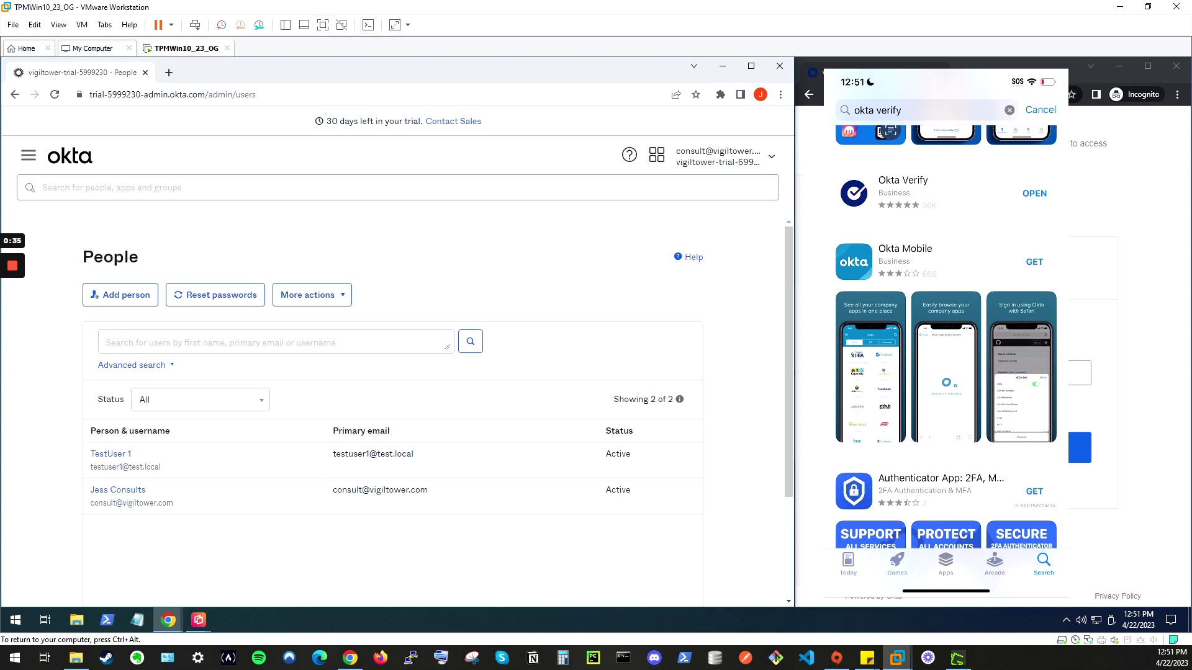
Sign in as the test user with username and password only in the incognito window.
{"action": "left_click_drag", "start_coordinate": [923, 82], "coordinate": [605, 74]}
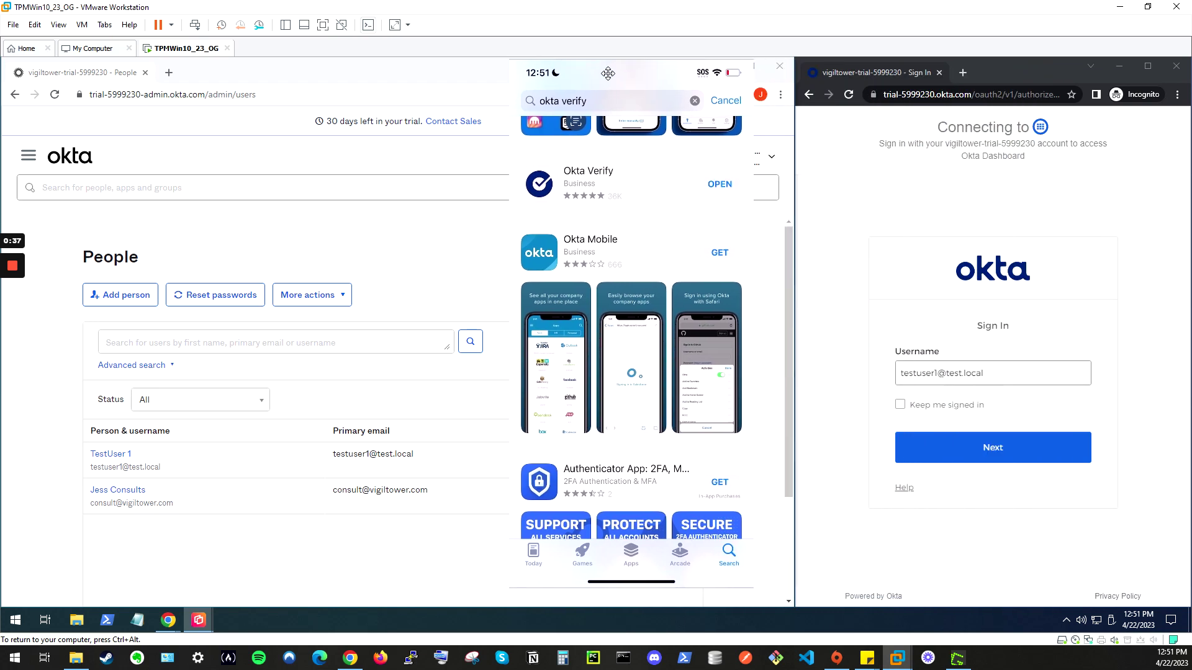
{"action": "left_click", "coordinate": [983, 373]}
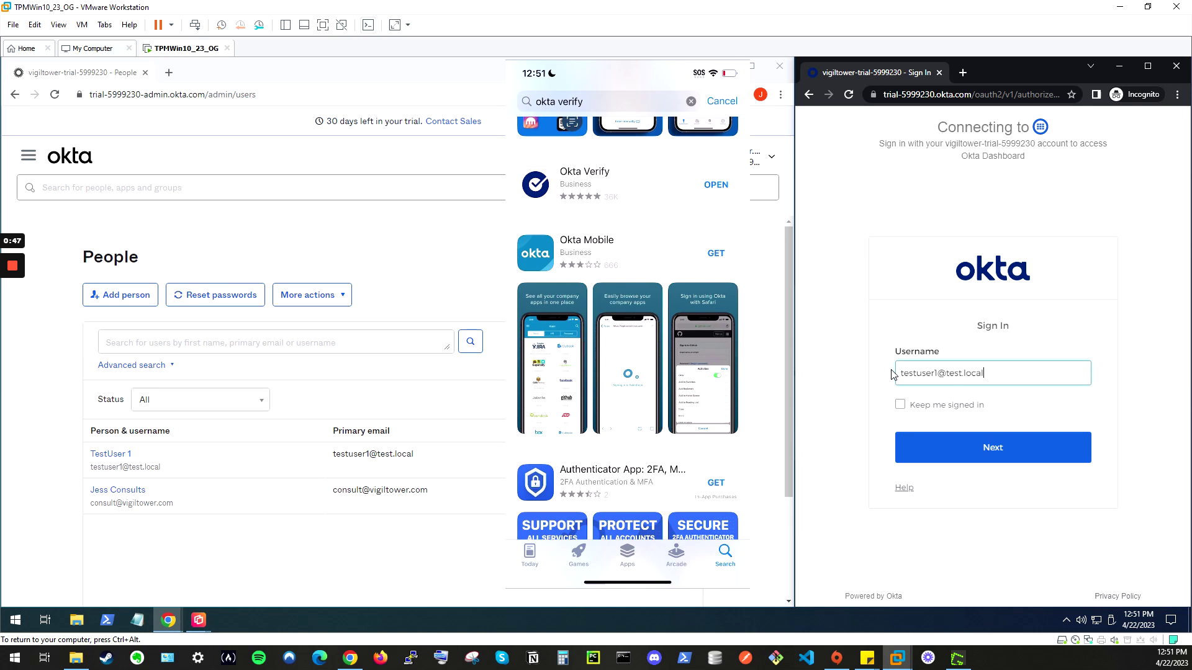
{"action": "left_click", "coordinate": [961, 454]}
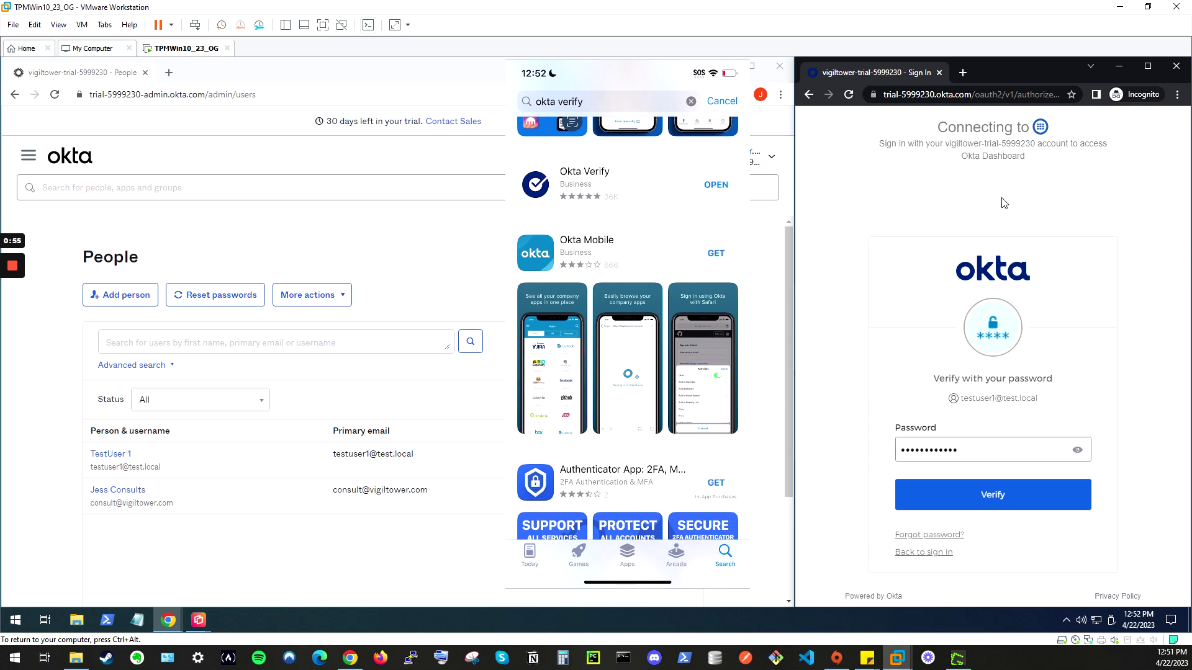
{"action": "left_click", "coordinate": [973, 494]}
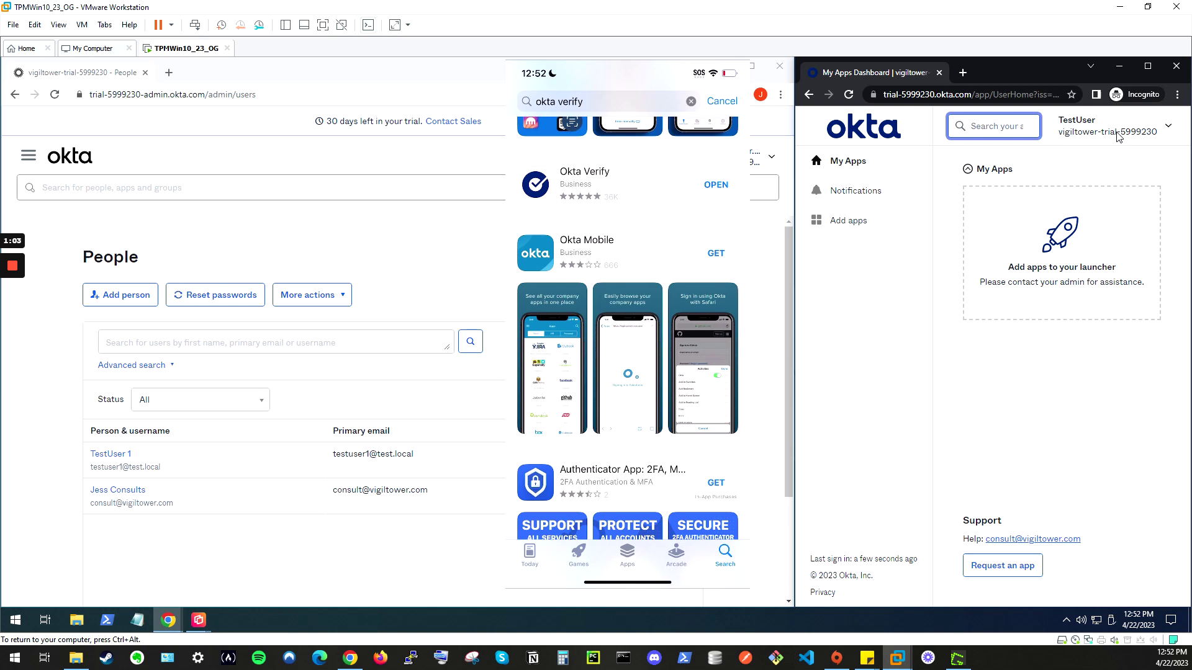
Go to Security > Global Session Policy to view the Default Policy and its Default Rule.
{"action": "left_click", "coordinate": [1116, 136]}
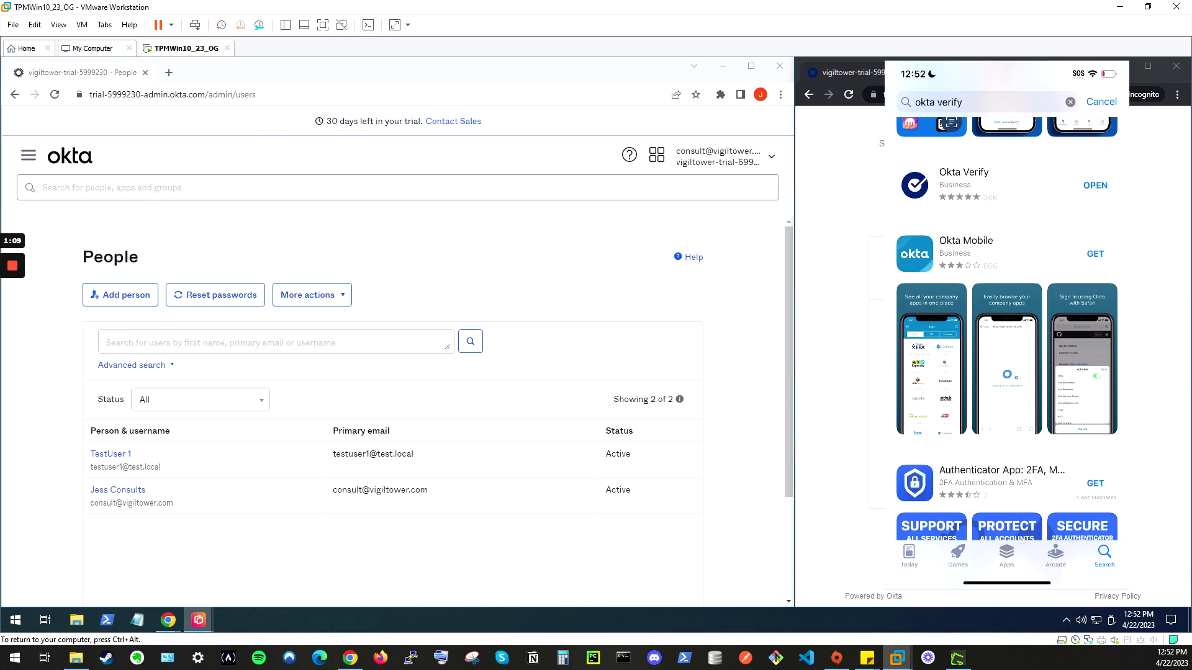
{"action": "left_click", "coordinate": [29, 163]}
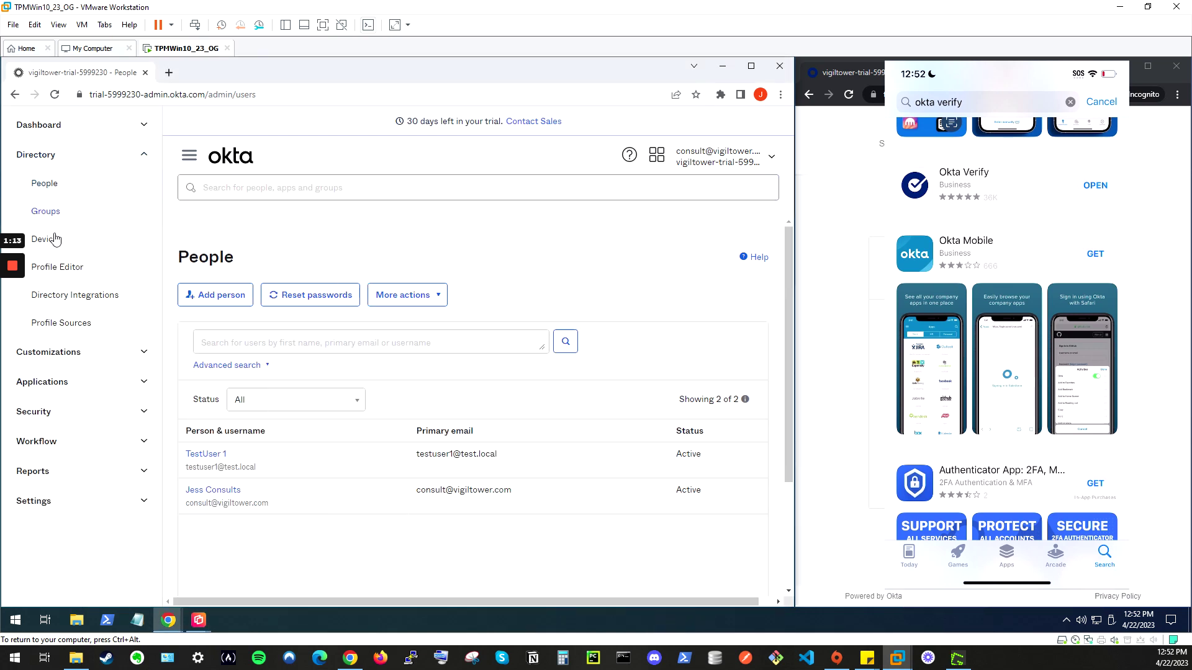
{"action": "left_click", "coordinate": [141, 417]}
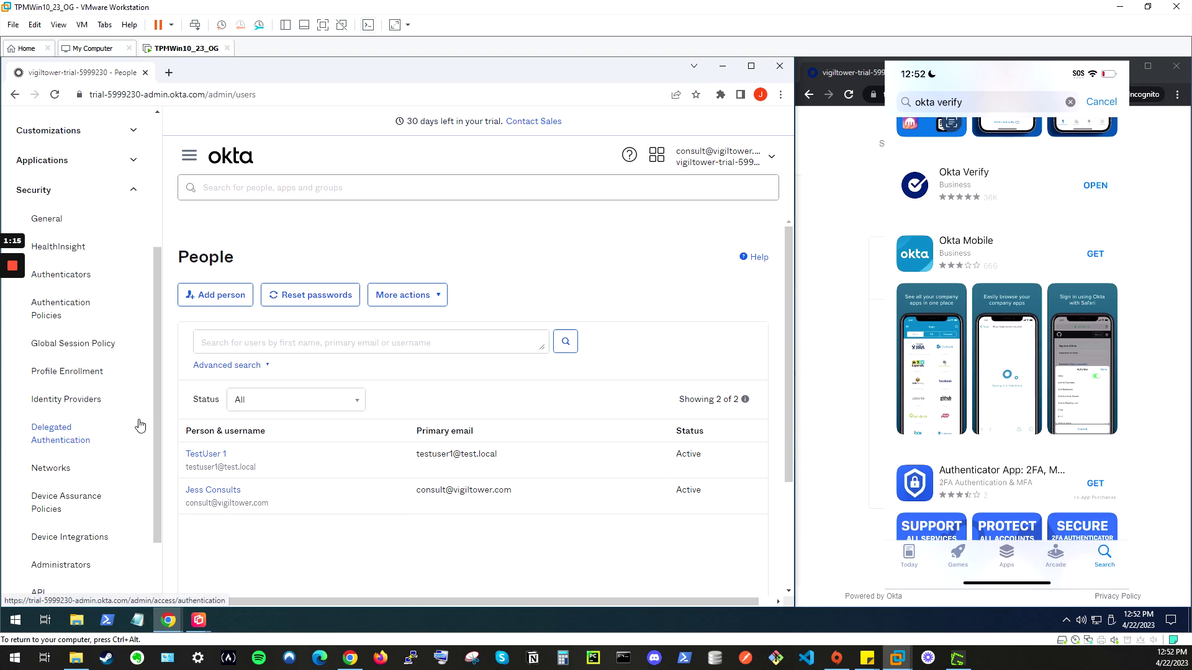
{"action": "left_click", "coordinate": [81, 346]}
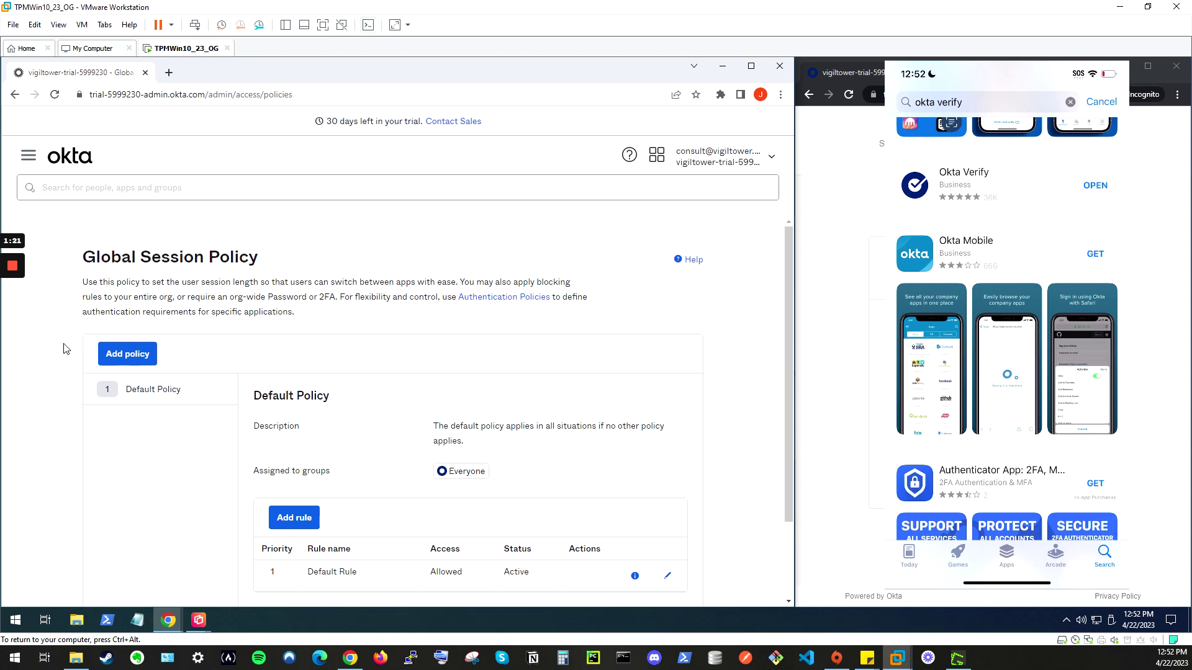
{"action": "scroll", "coordinate": [62, 355], "scroll_direction": "down", "scroll_amount": 1}
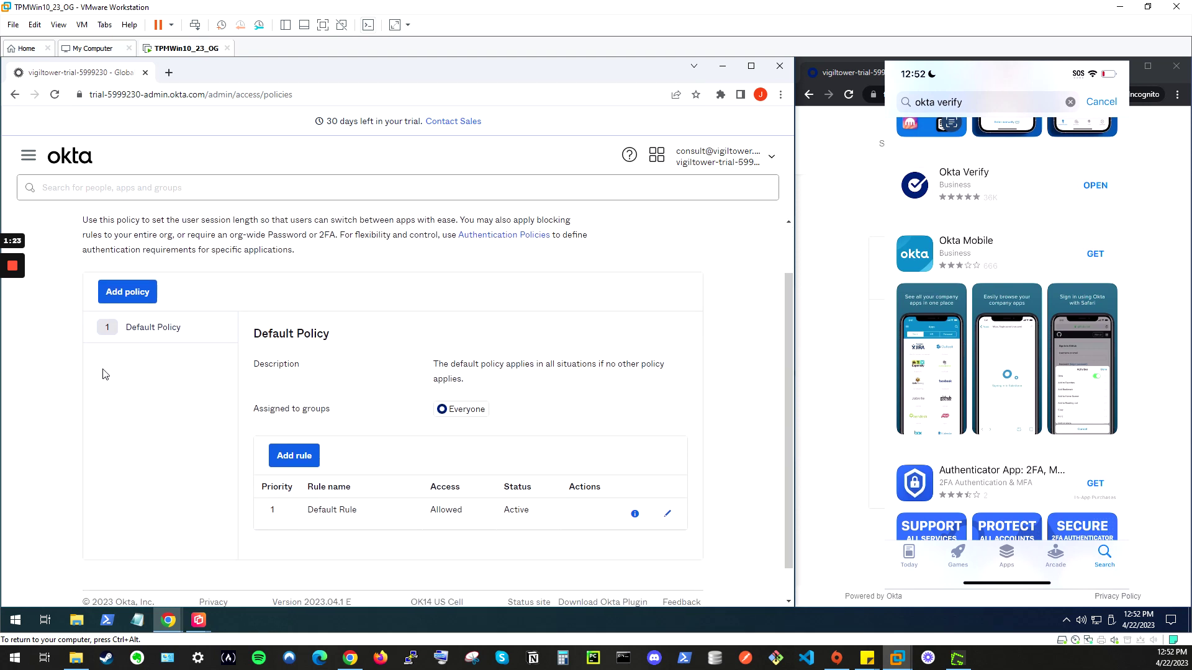
Set the Default Rule's multifactor authentication to required and save the rule.
{"action": "left_click", "coordinate": [666, 523]}
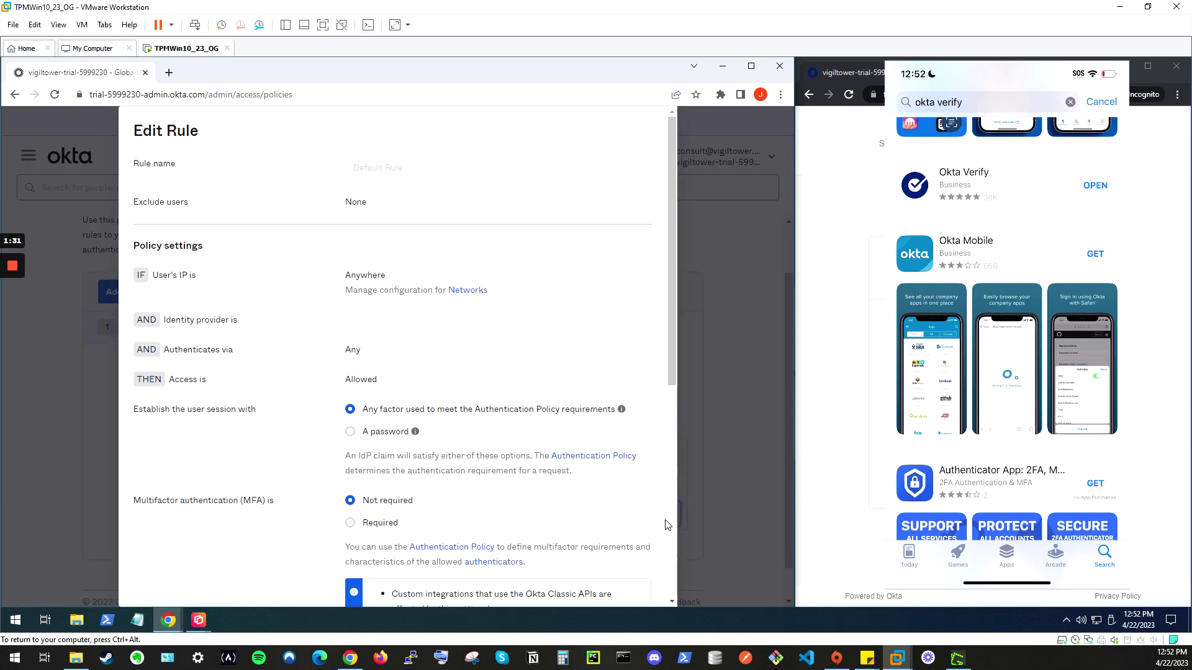
{"action": "left_click_drag", "start_coordinate": [130, 509], "coordinate": [309, 506]}
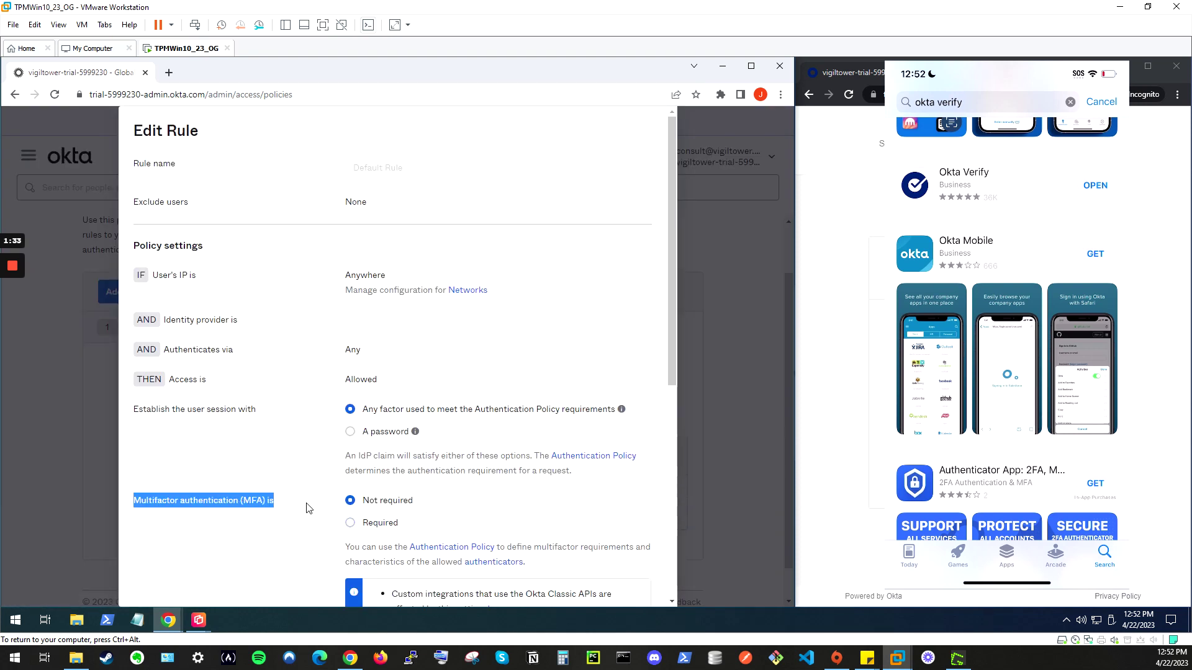
{"action": "left_click", "coordinate": [381, 523]}
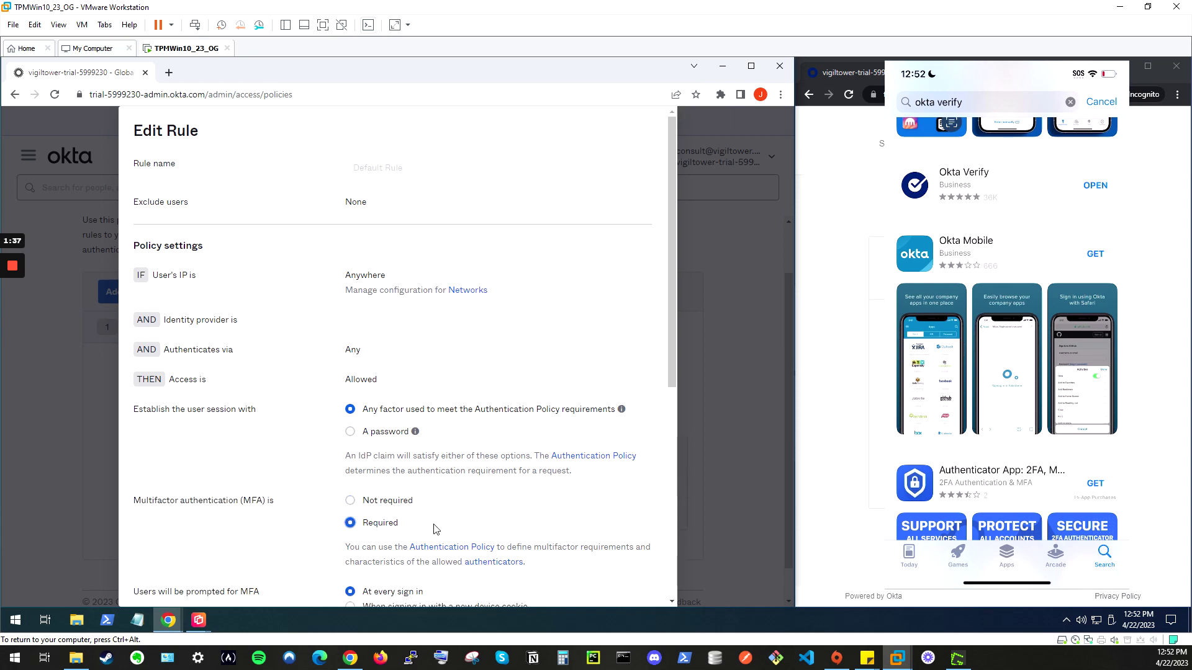
{"action": "scroll", "coordinate": [489, 527], "scroll_direction": "down", "scroll_amount": 3}
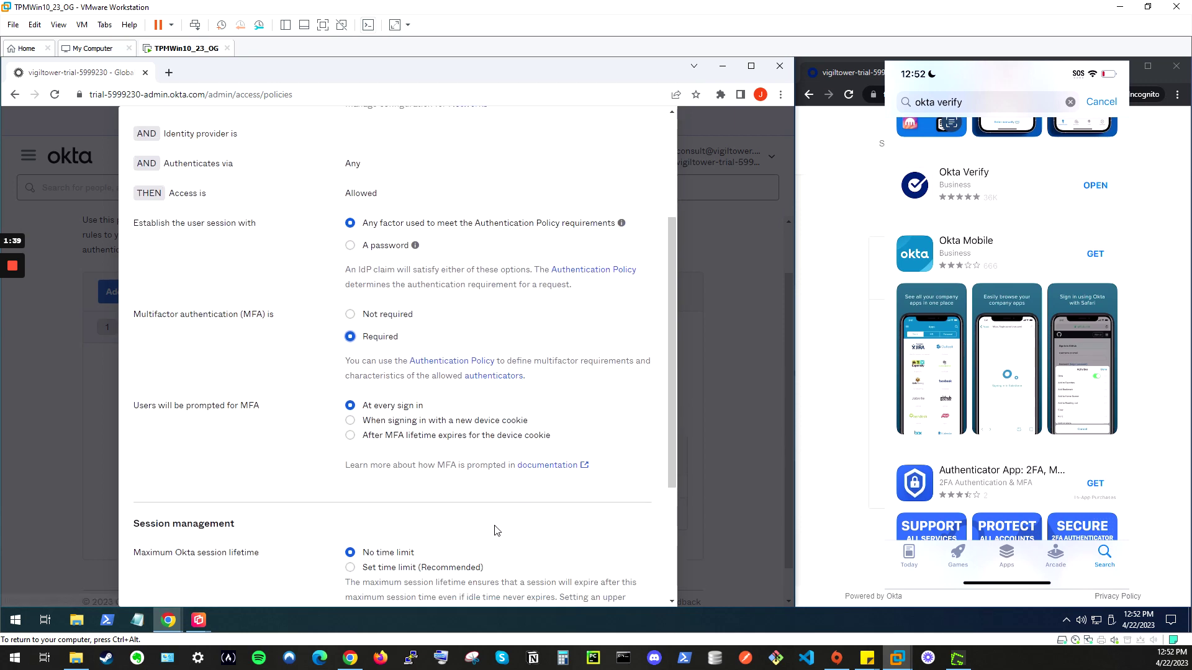
{"action": "scroll", "coordinate": [490, 529], "scroll_direction": "down", "scroll_amount": 1}
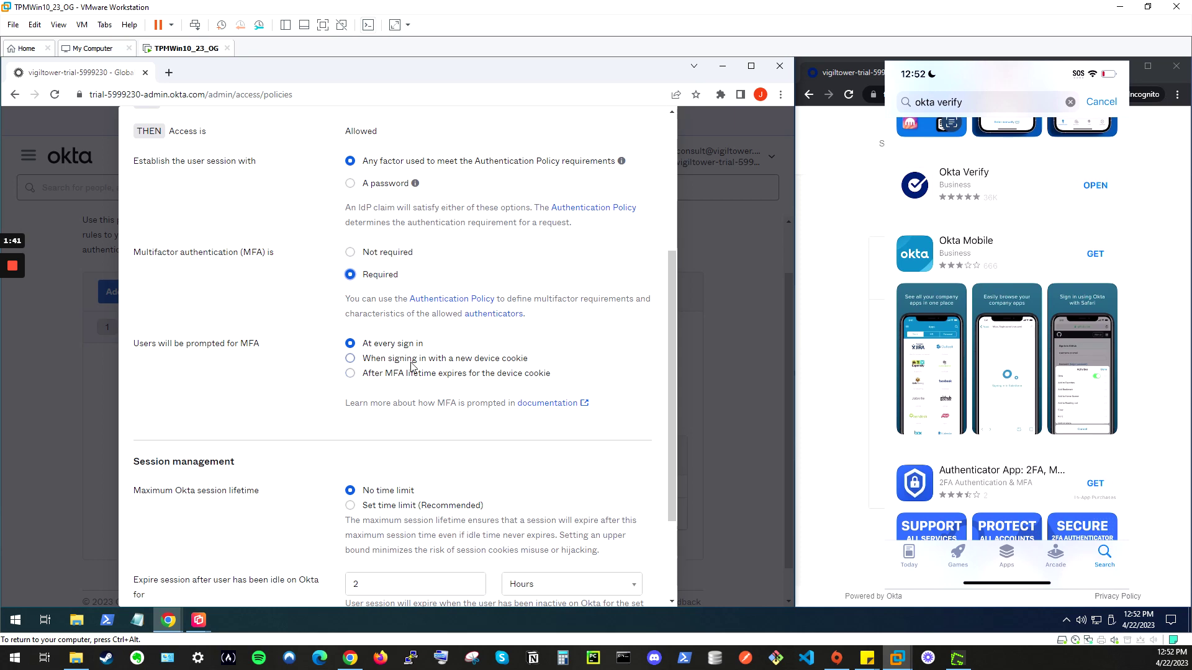
{"action": "scroll", "coordinate": [545, 474], "scroll_direction": "down", "scroll_amount": 3}
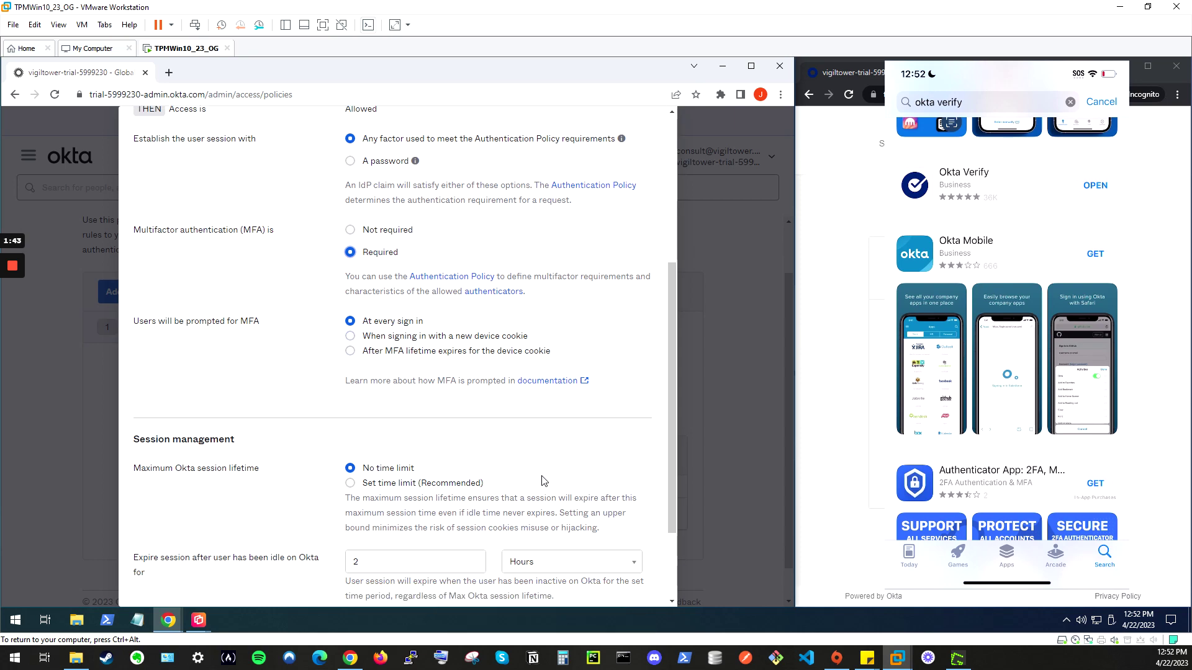
{"action": "left_click", "coordinate": [572, 584]}
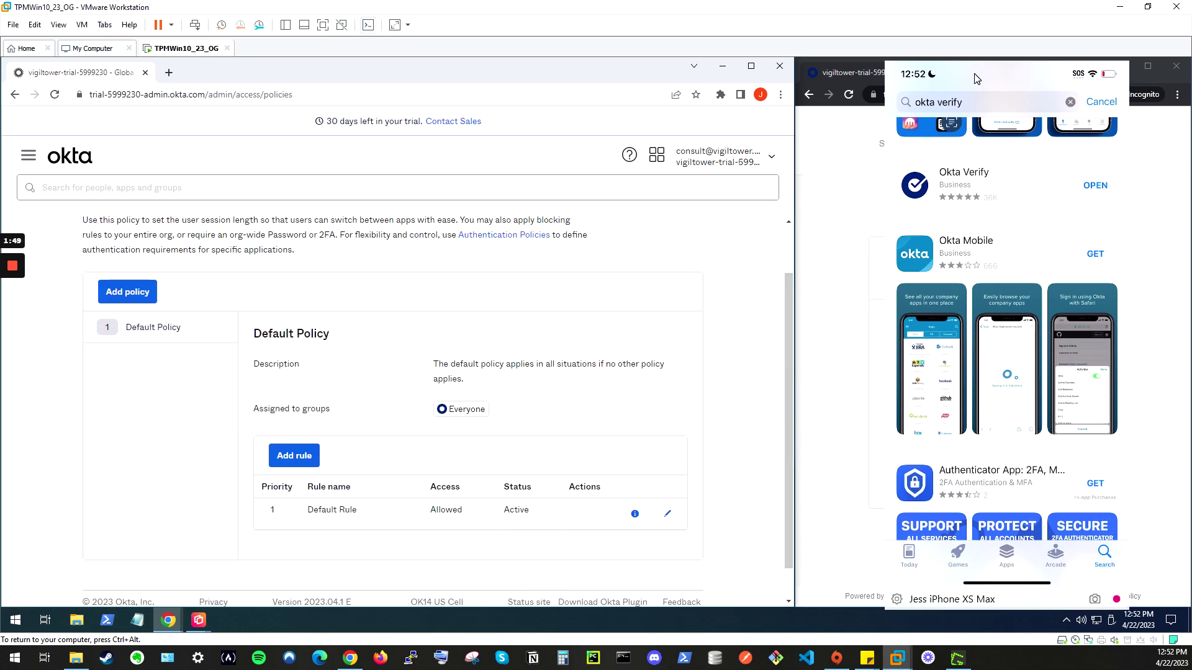
Sign in again as the test user, landing on Set up security methods requiring Okta Verify.
{"action": "left_click_drag", "start_coordinate": [974, 73], "coordinate": [575, 74]}
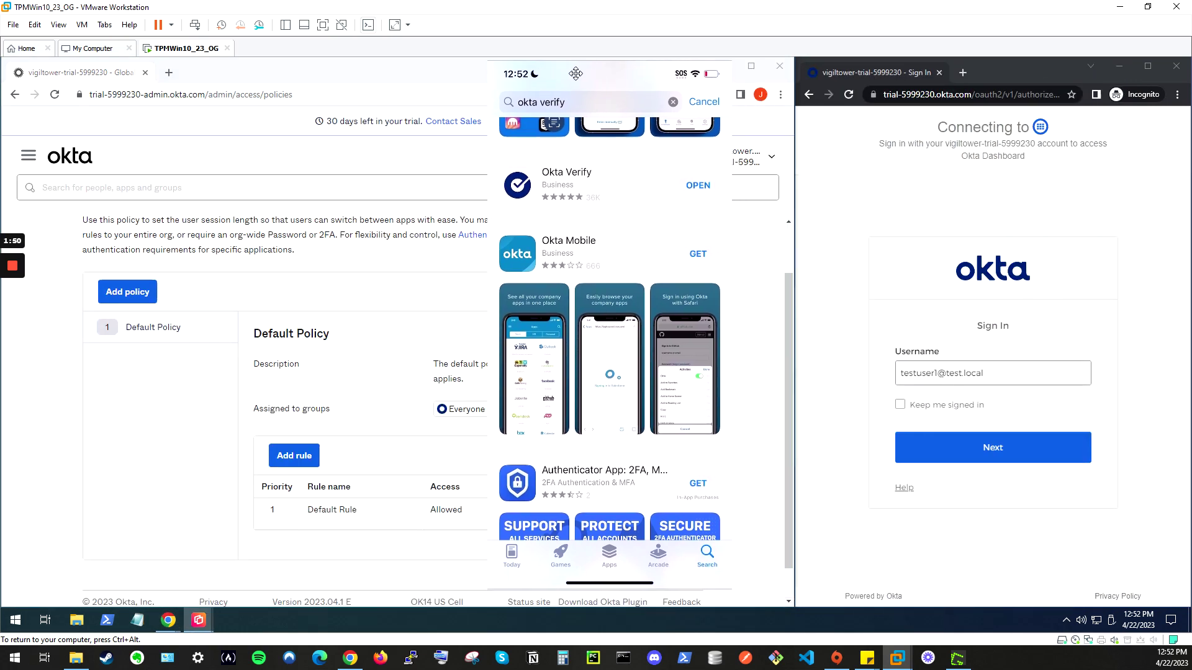
{"action": "left_click", "coordinate": [991, 453]}
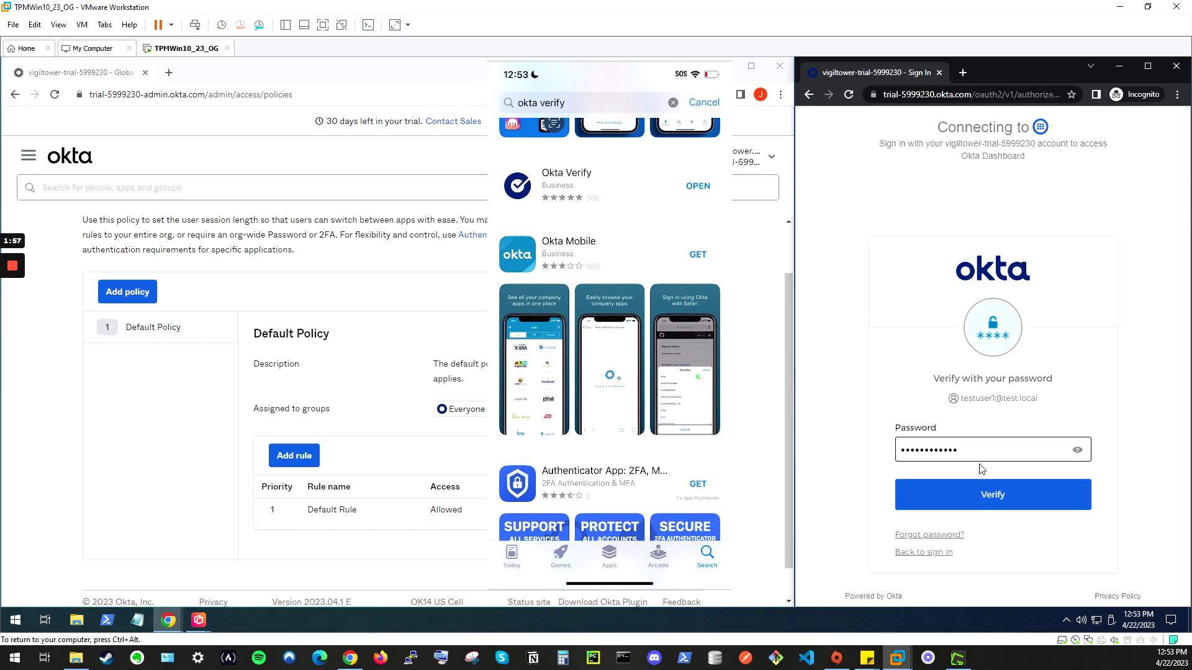
{"action": "left_click", "coordinate": [1003, 496]}
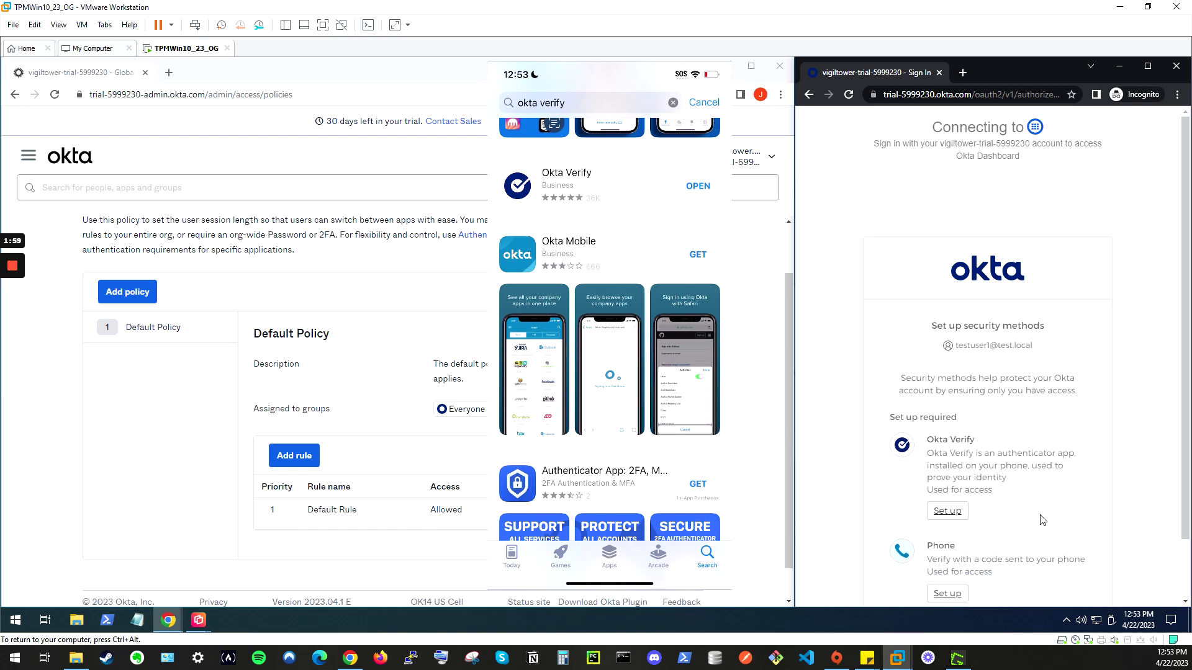
{"action": "scroll", "coordinate": [1080, 518], "scroll_direction": "down", "scroll_amount": 1}
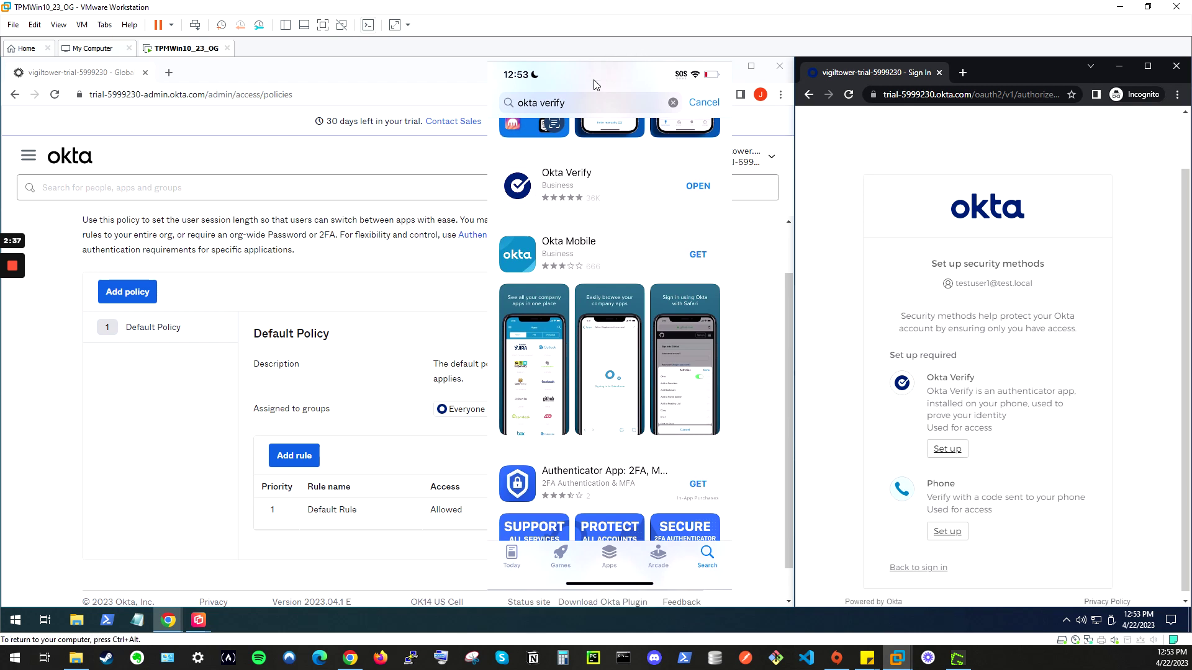
Start Okta Verify setup and scan the setup QR code on the phone to add the account.
{"action": "left_click_drag", "start_coordinate": [593, 80], "coordinate": [625, 81]}
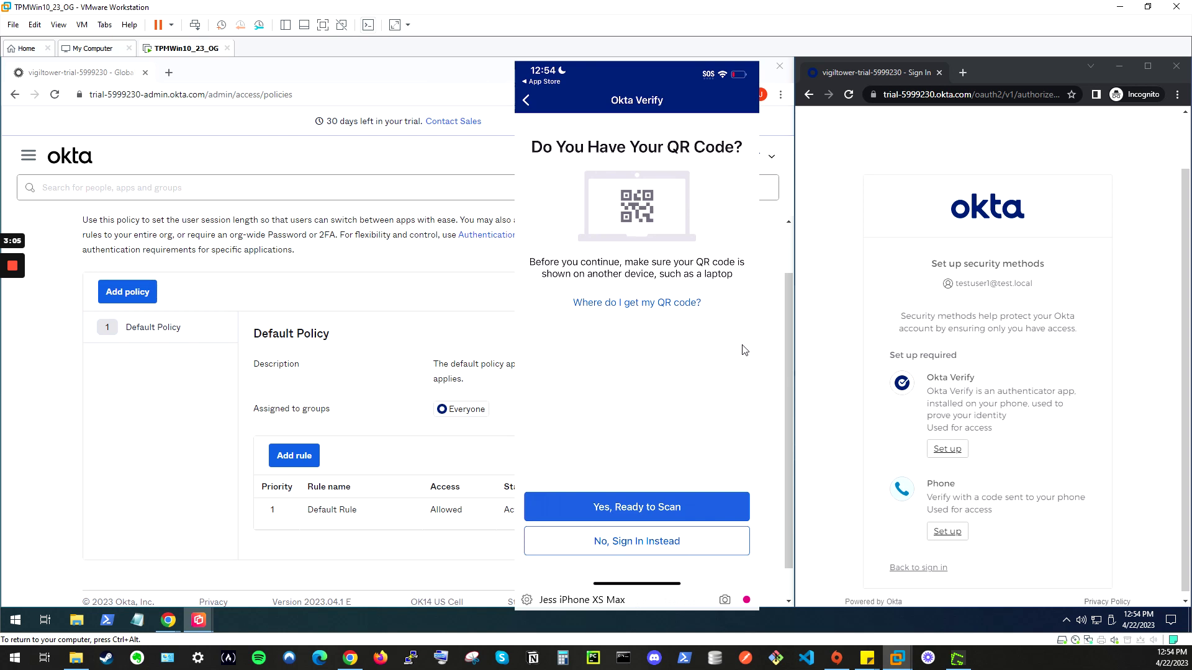
{"action": "left_click", "coordinate": [941, 457]}
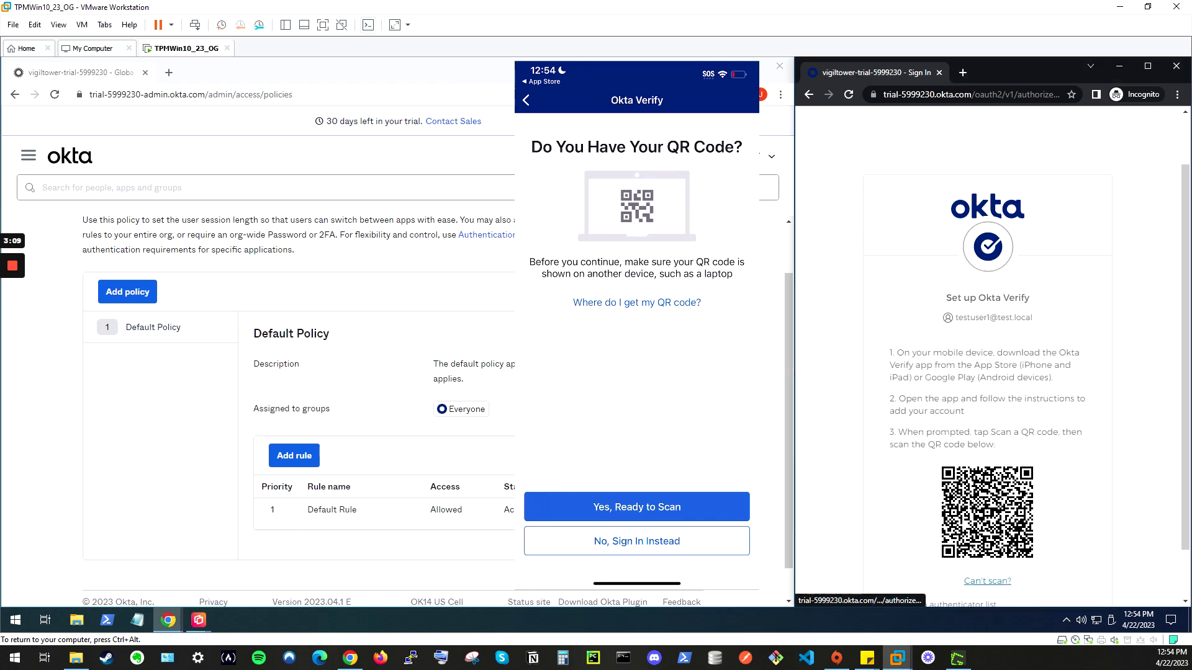
{"action": "scroll", "coordinate": [952, 458], "scroll_direction": "down", "scroll_amount": 1}
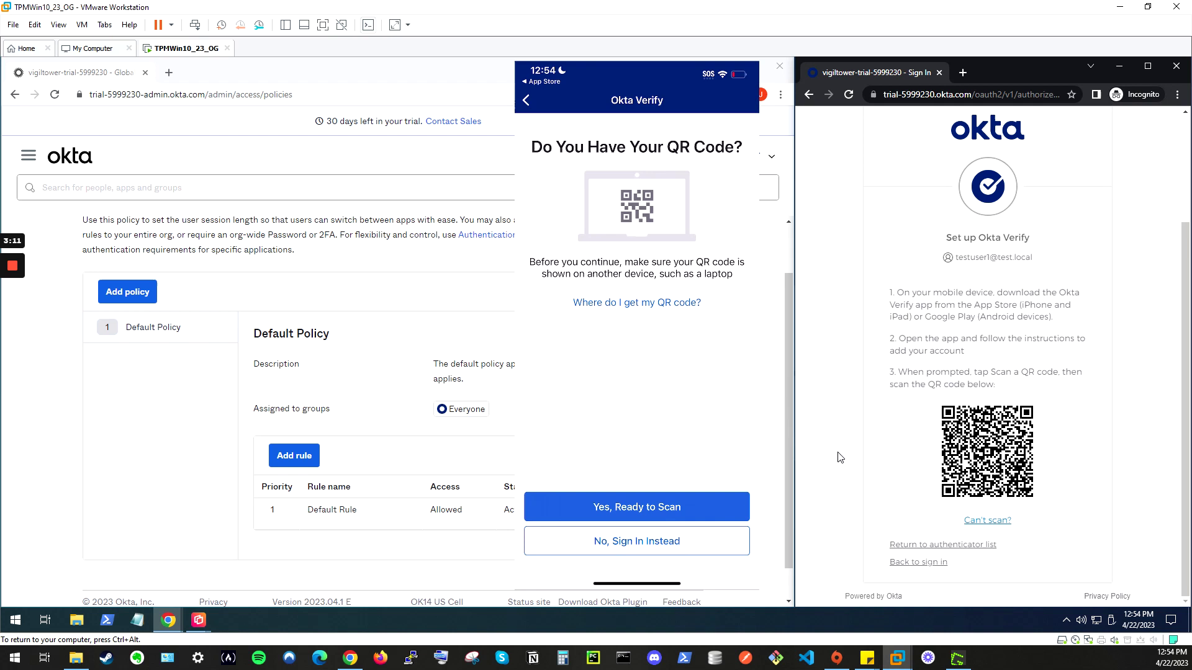
{"action": "left_click", "coordinate": [698, 495]}
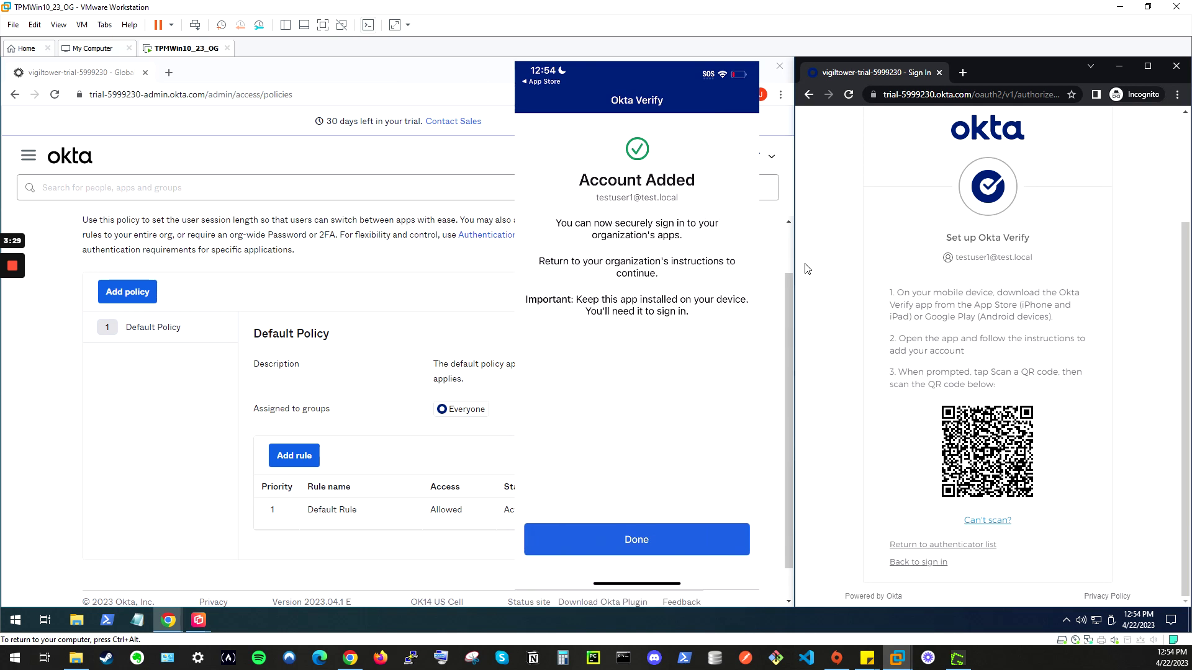
Sign back in with username and password, then approve the Okta Verify push on the phone.
{"action": "left_click", "coordinate": [911, 559]}
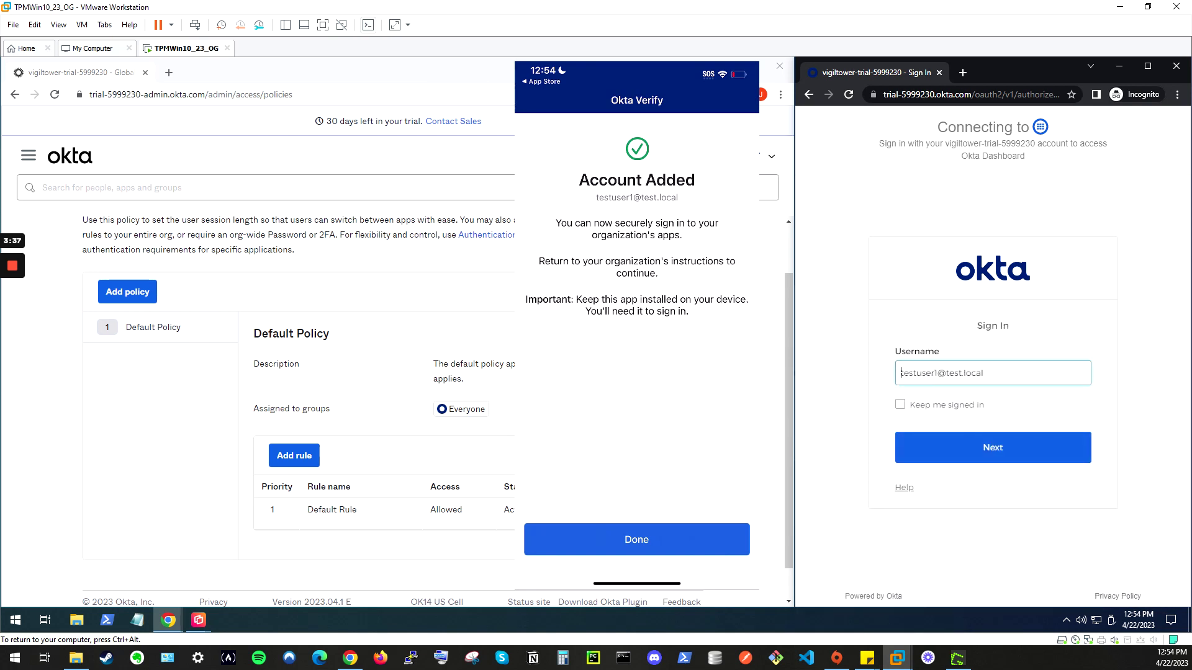
{"action": "left_click", "coordinate": [959, 455]}
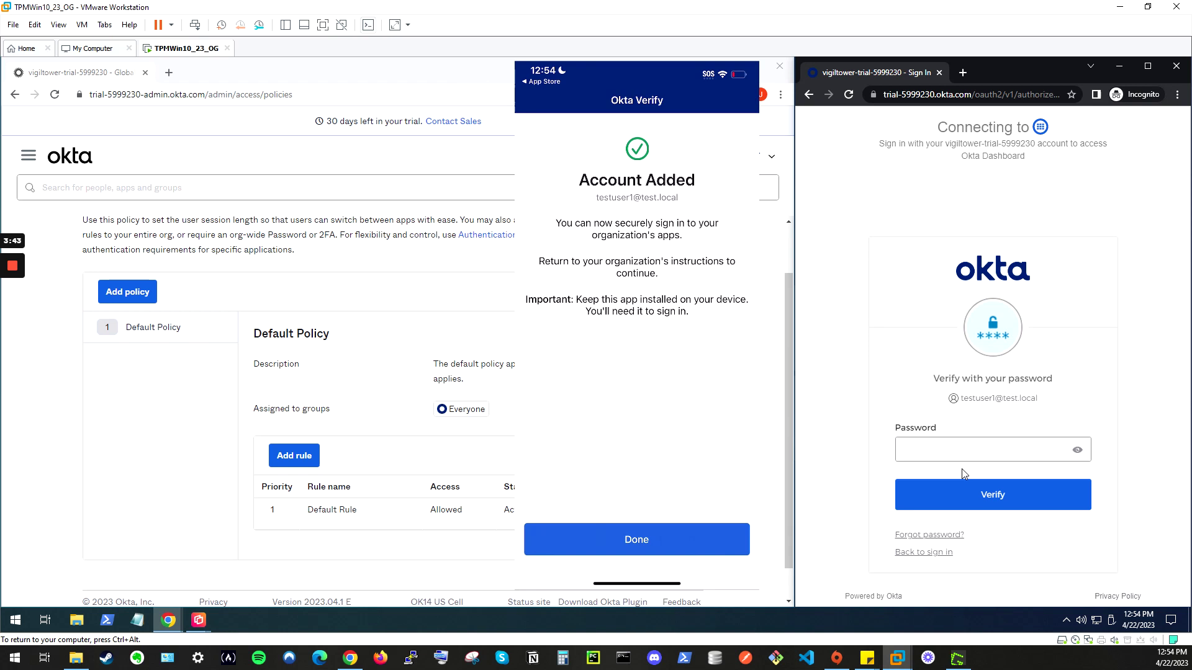
{"action": "left_click", "coordinate": [960, 458]}
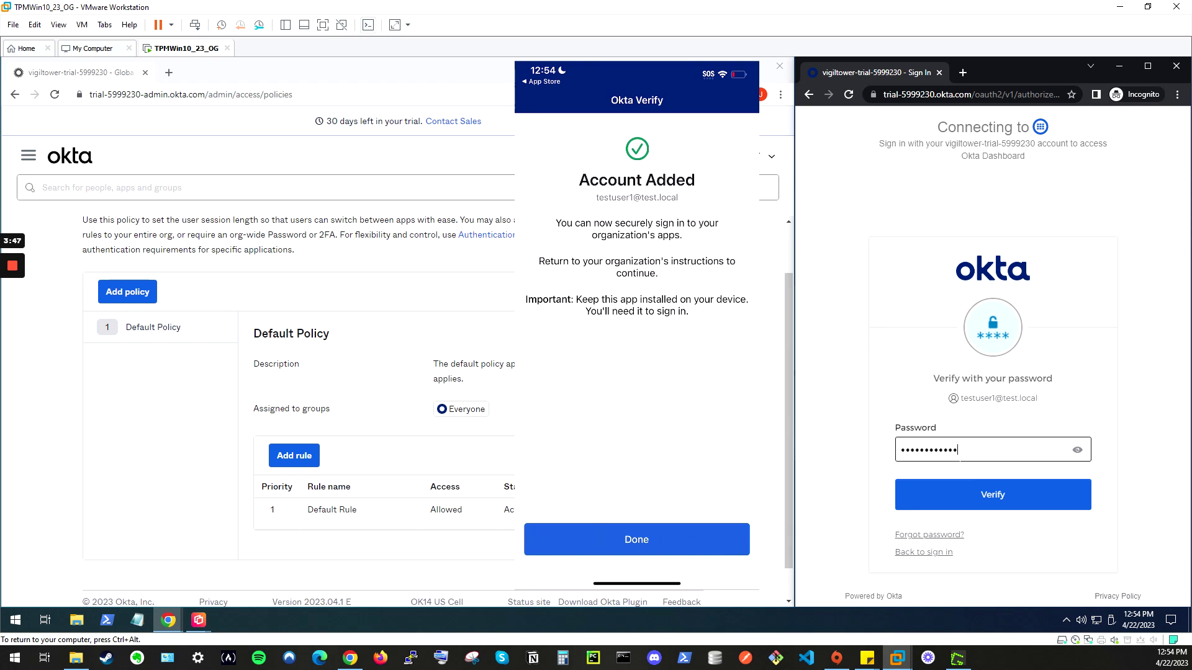
{"action": "left_click", "coordinate": [1068, 495]}
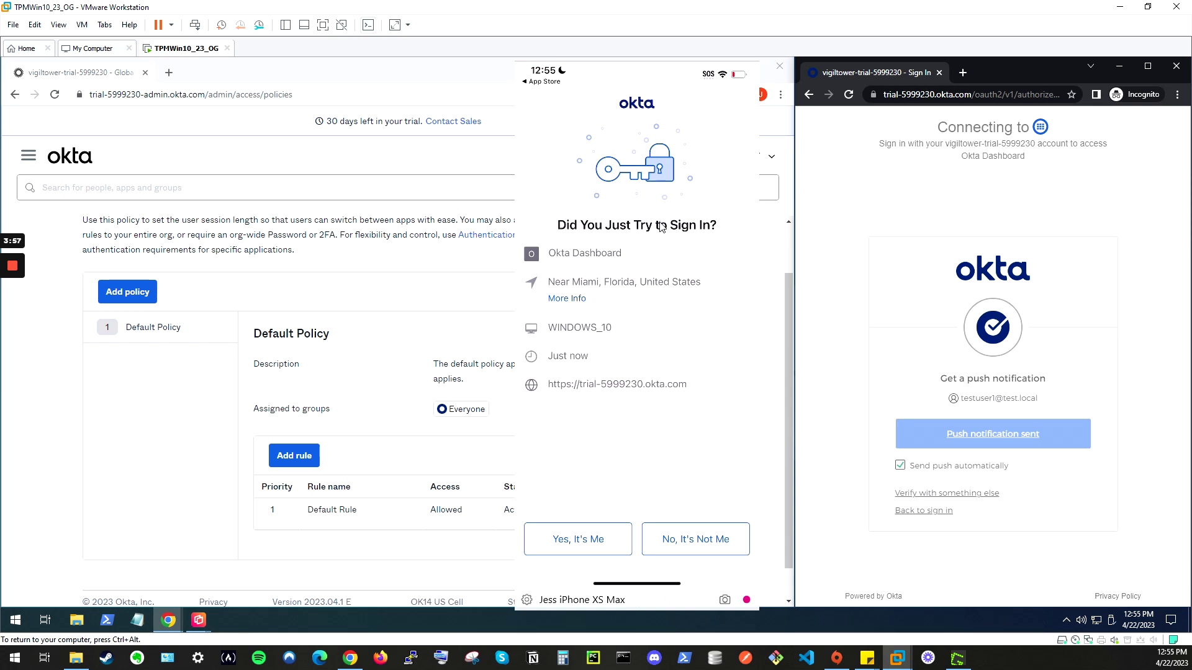
{"action": "left_click", "coordinate": [576, 530]}
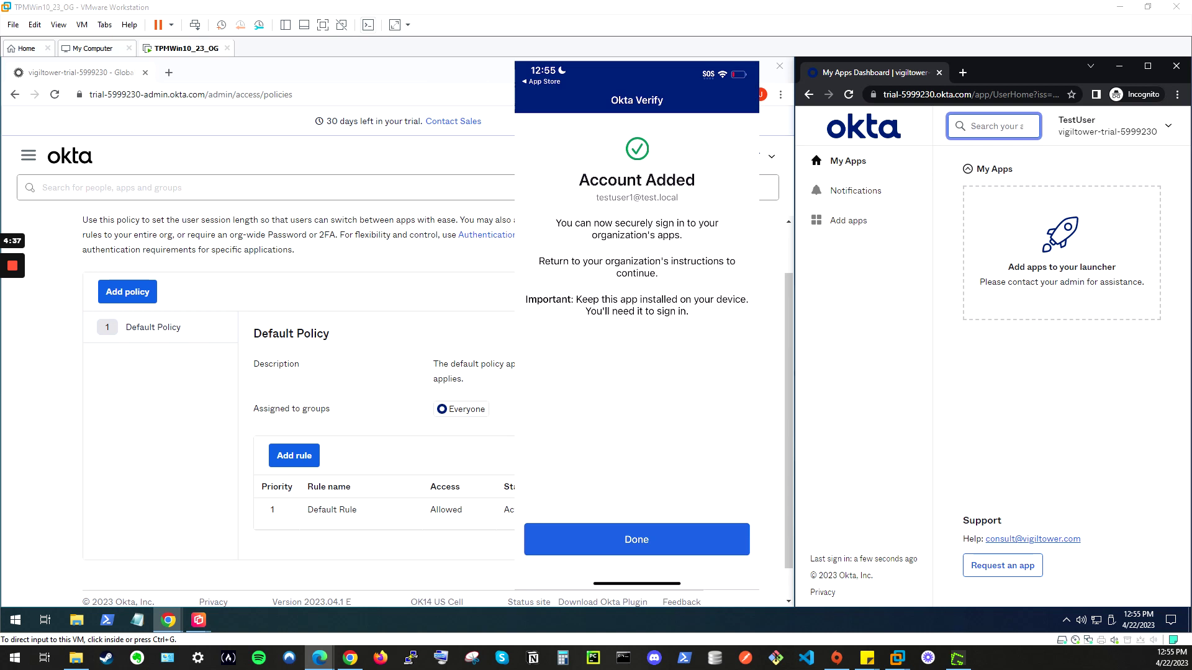
Bring the Edge MFA guide PDF into view and scroll to page 3 on security methods setup.
{"action": "left_click_drag", "start_coordinate": [1179, 118], "coordinate": [780, 103]}
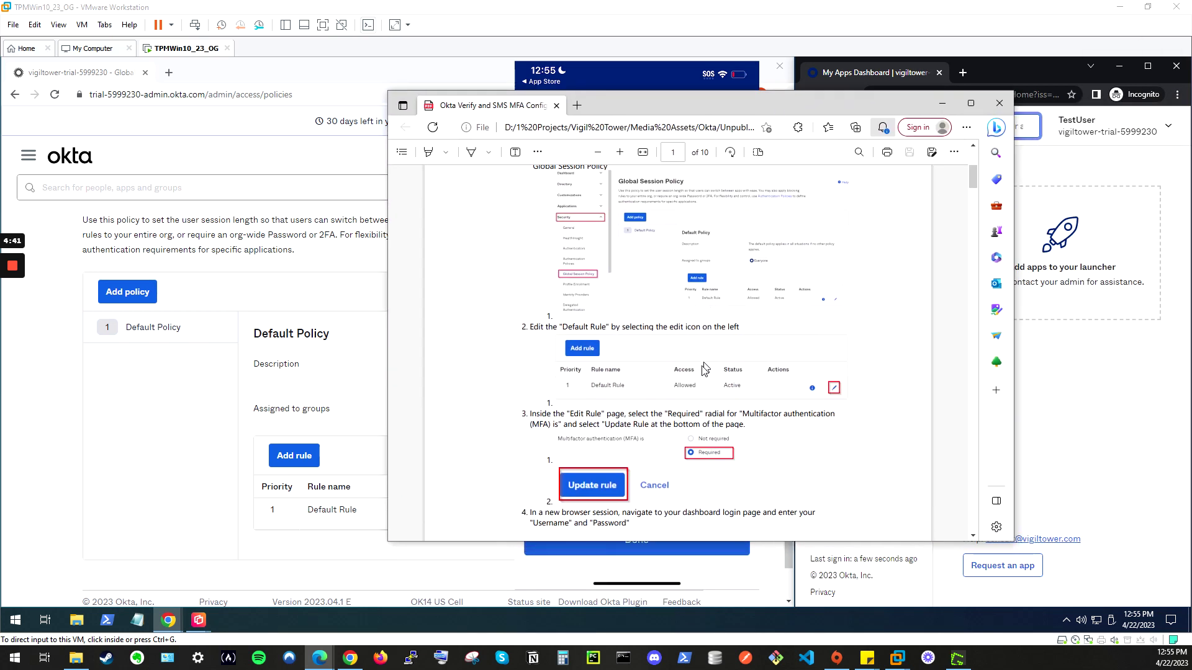
{"action": "scroll", "coordinate": [694, 385], "scroll_direction": "up", "scroll_amount": 2}
{"action": "scroll", "coordinate": [693, 384], "scroll_direction": "down", "scroll_amount": 2}
{"action": "scroll", "coordinate": [694, 384], "scroll_direction": "down", "scroll_amount": 15}
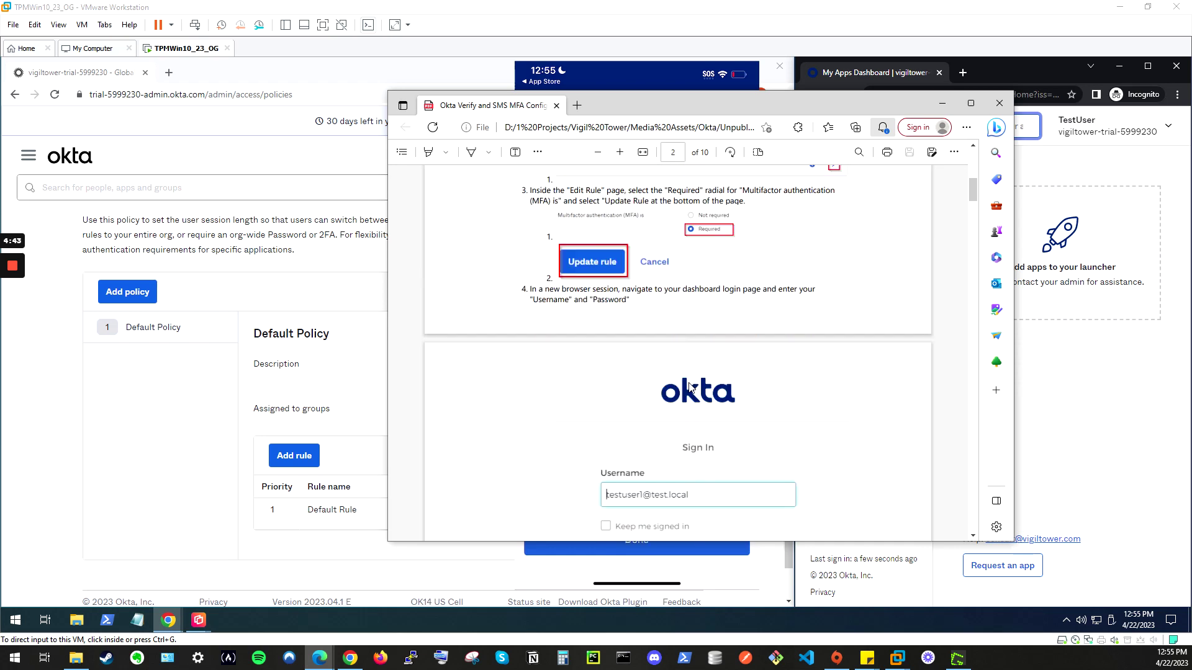
{"action": "scroll", "coordinate": [689, 392], "scroll_direction": "down", "scroll_amount": 8}
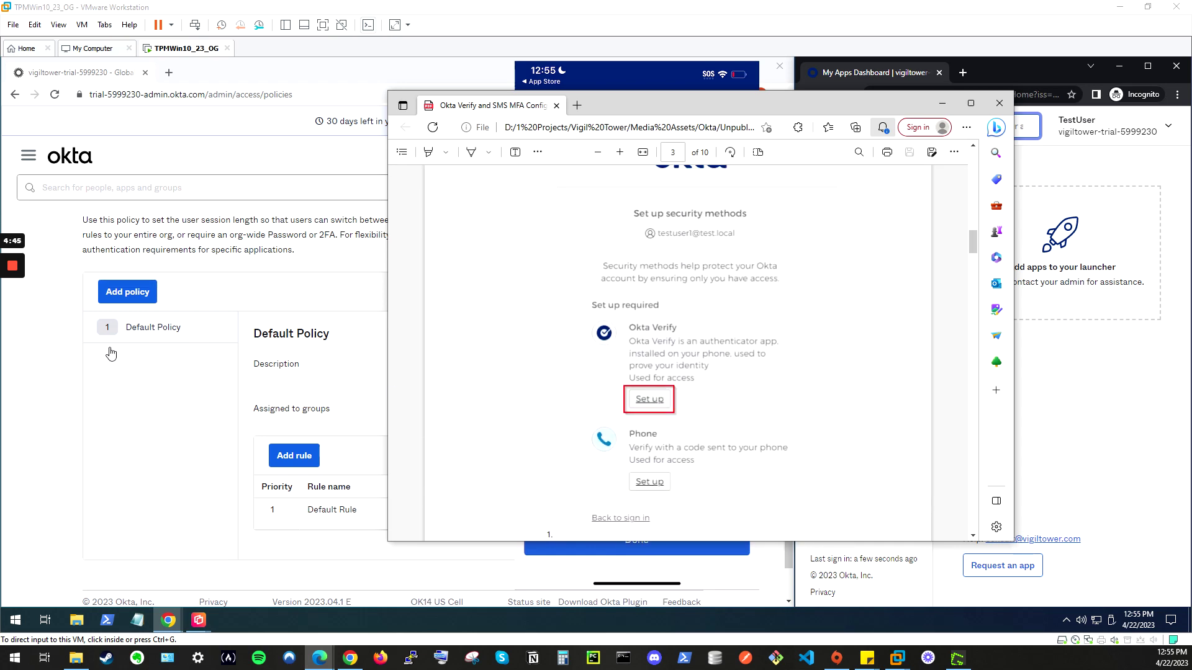